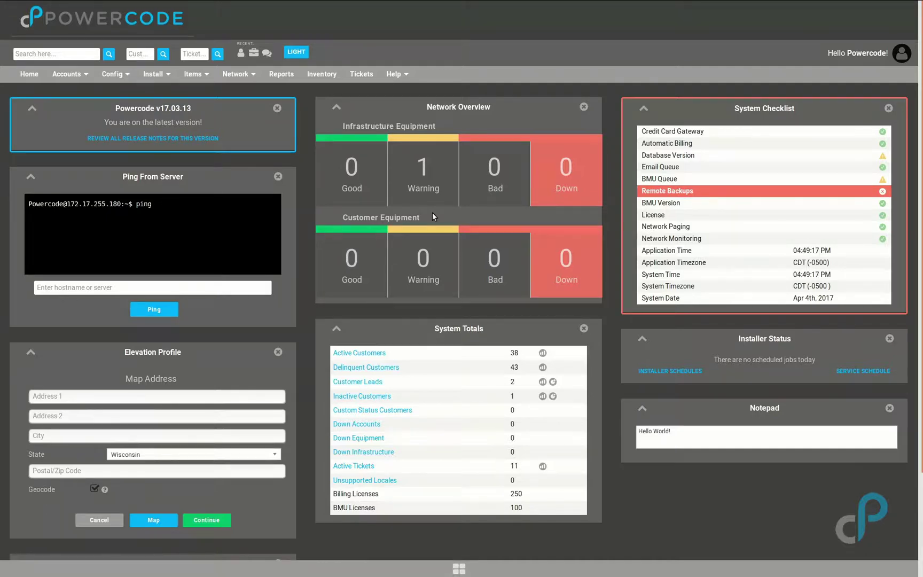
Step: Open the Schedule Live View from the Install menu
click(153, 74)
click(163, 104)
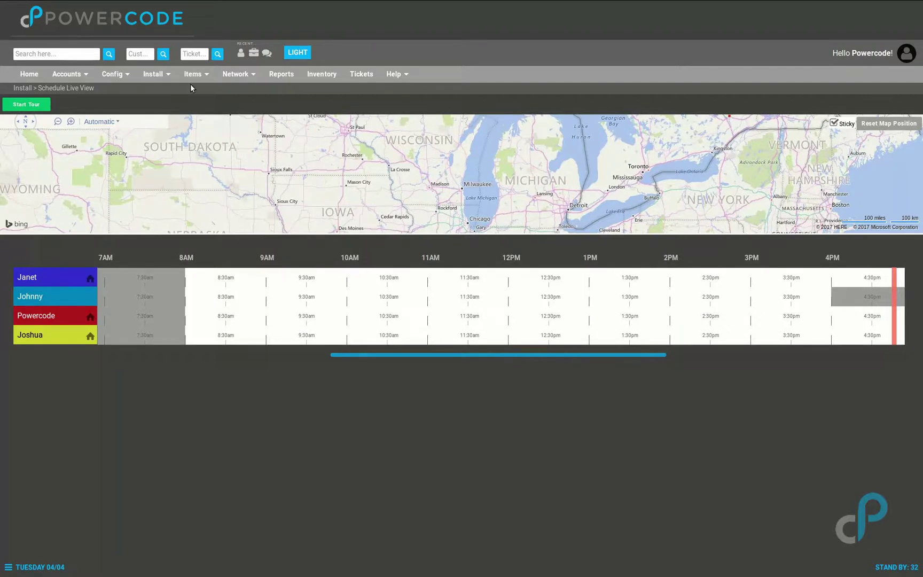
Step: Go to User Schedules and pick Jerry from the 'Select a user' list
mouse_move(167, 79)
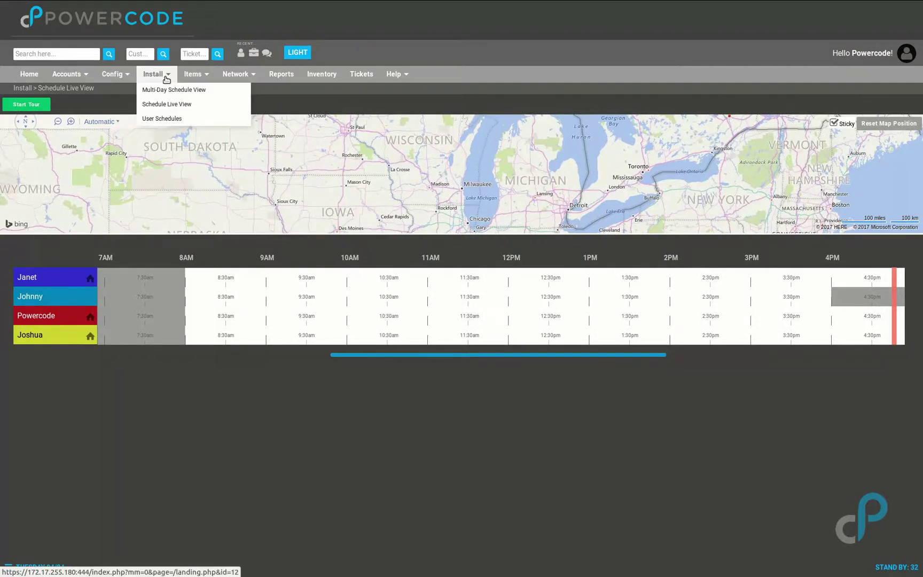
click(175, 118)
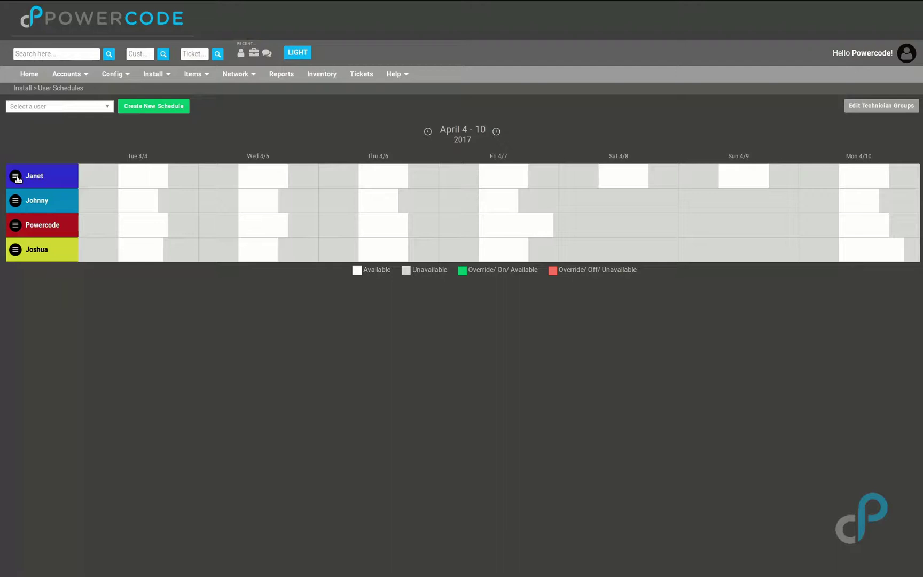
click(16, 177)
click(72, 109)
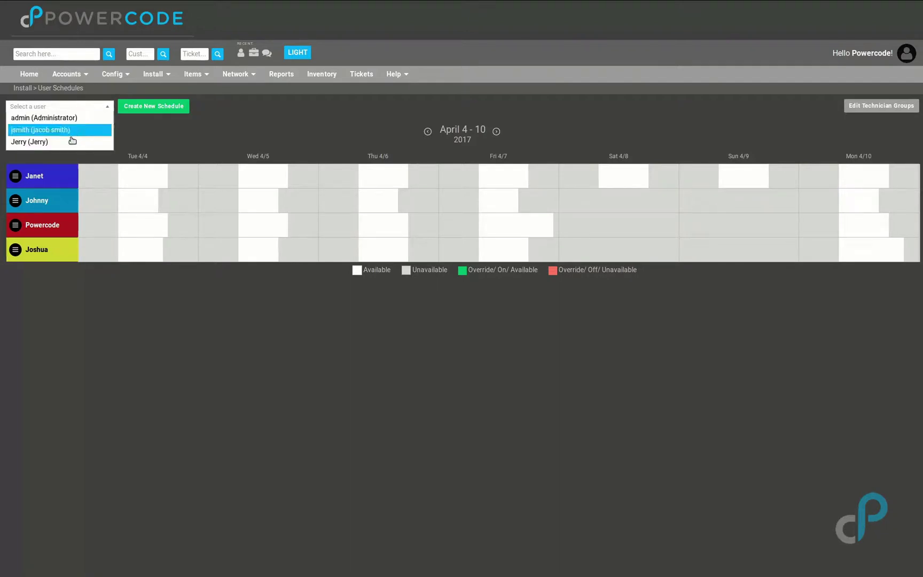
click(50, 143)
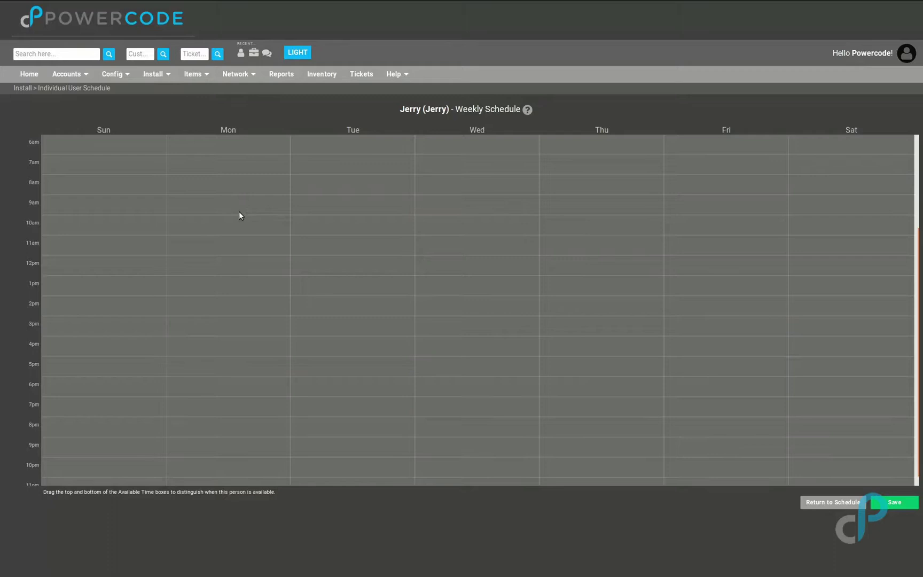
Step: Mark Monday, Tuesday and Wednesday available from 8am to 5pm
drag(245, 186, 215, 355)
click(328, 198)
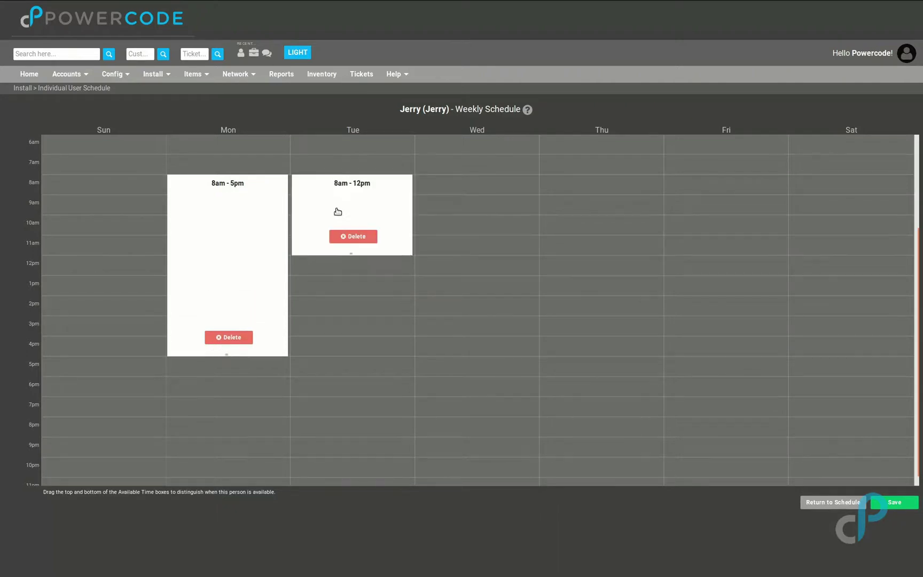
drag(346, 259, 342, 355)
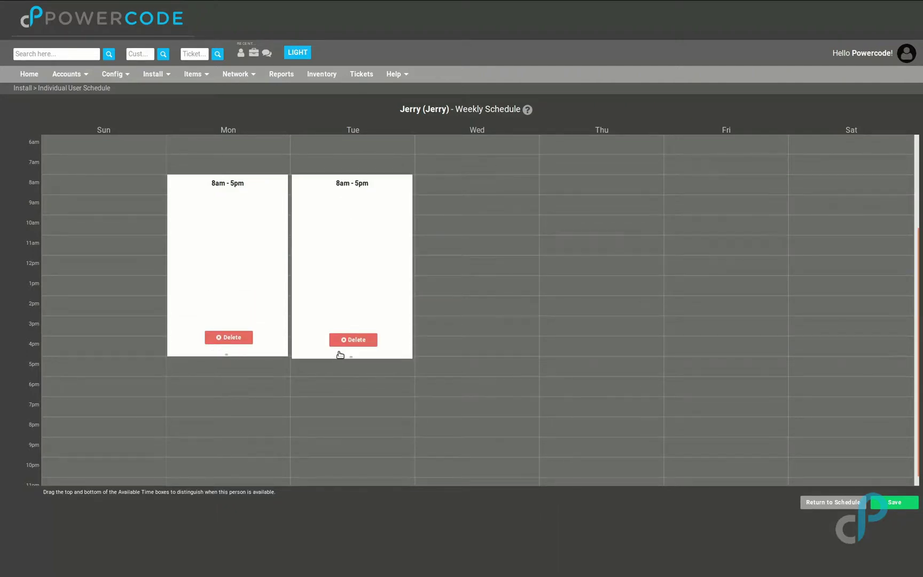
click(489, 190)
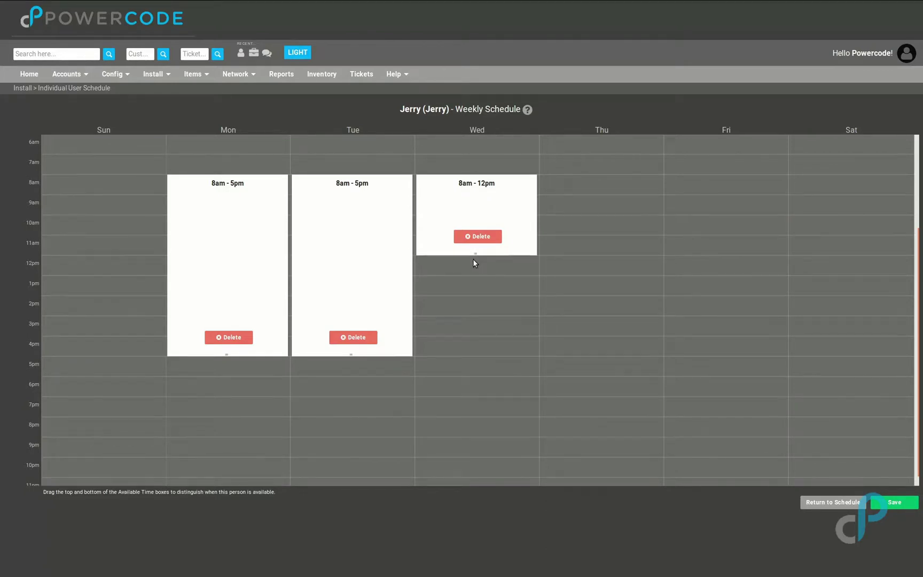
drag(476, 253, 456, 354)
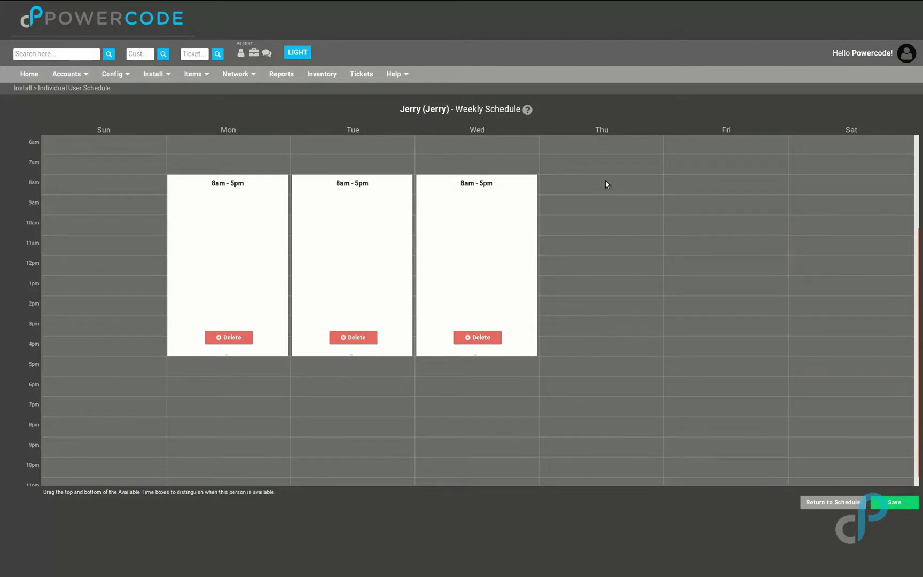
Step: Add 8am–5pm availability for Thursday and Friday and save the weekly schedule
click(594, 187)
drag(597, 250, 599, 355)
click(718, 176)
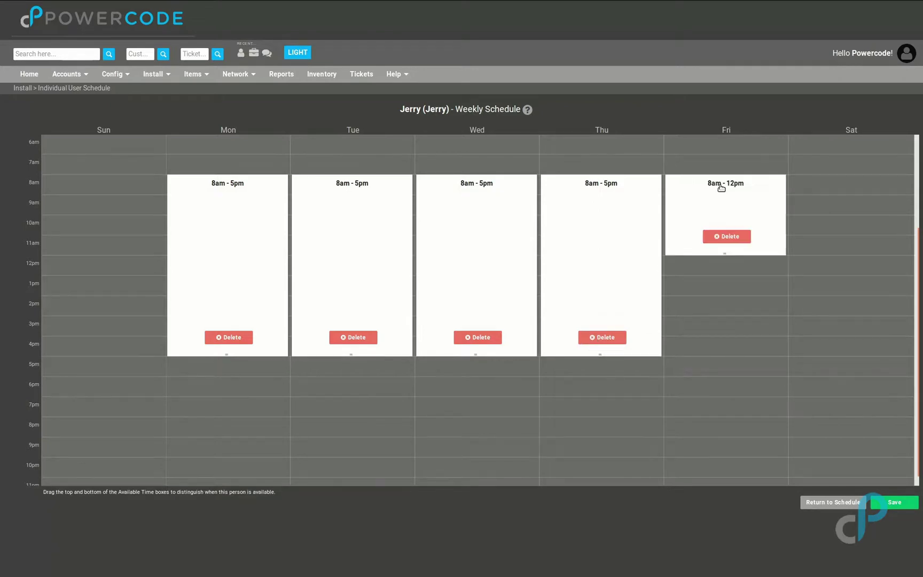
drag(725, 254, 711, 357)
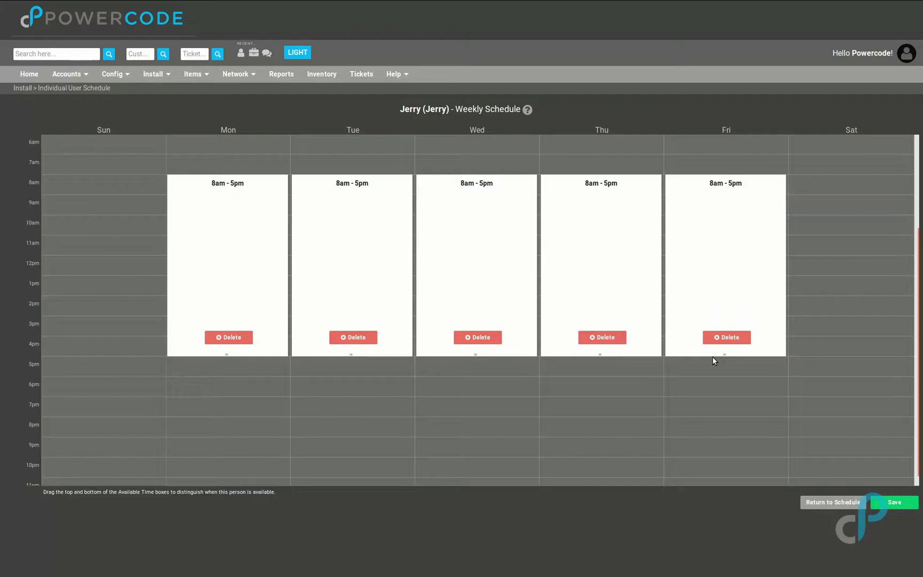
click(895, 503)
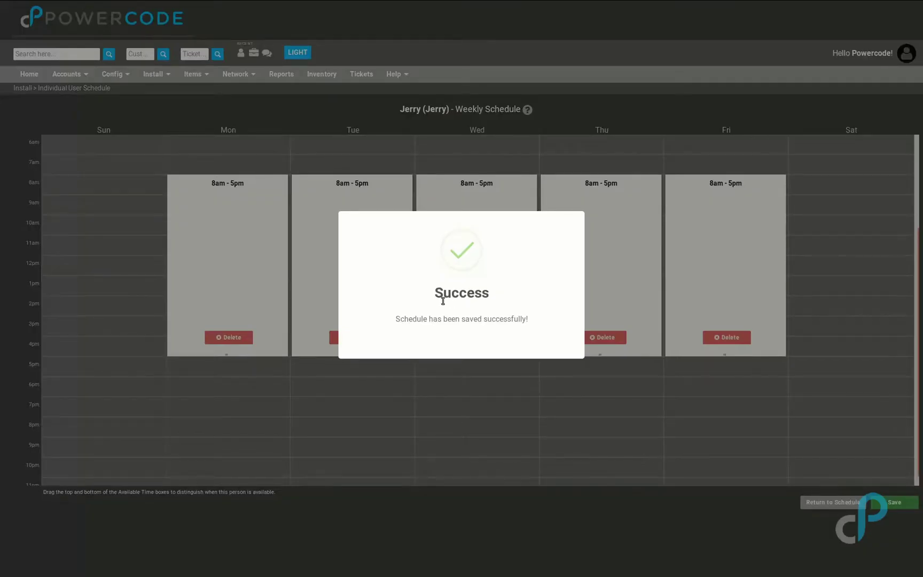
Step: Return to the schedules overview and check Jerry's weekday 8am–5pm availability tooltips
click(808, 507)
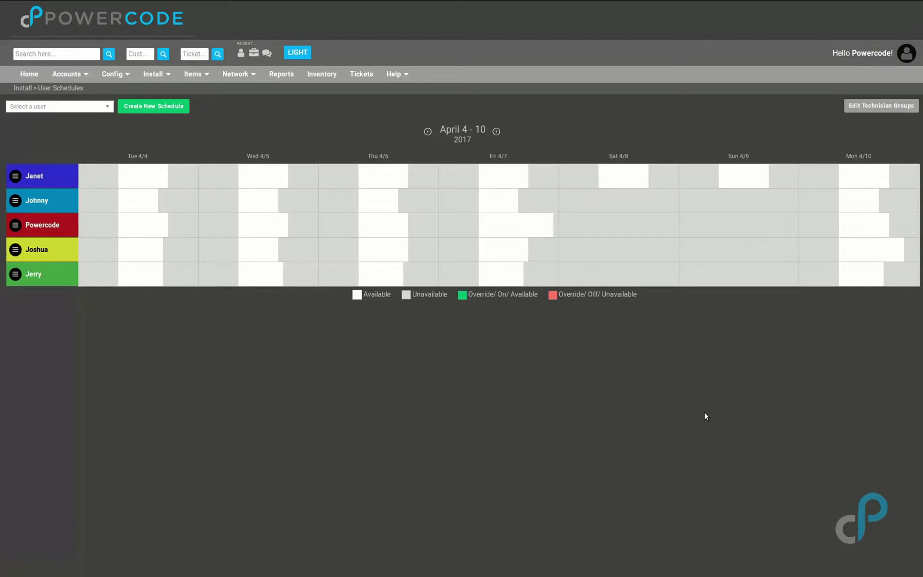
mouse_move(129, 277)
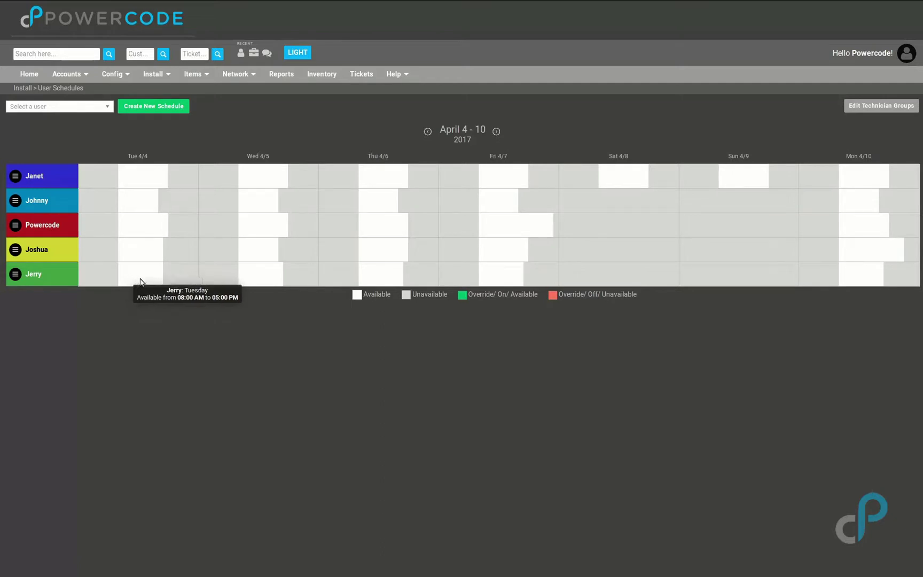
mouse_move(247, 276)
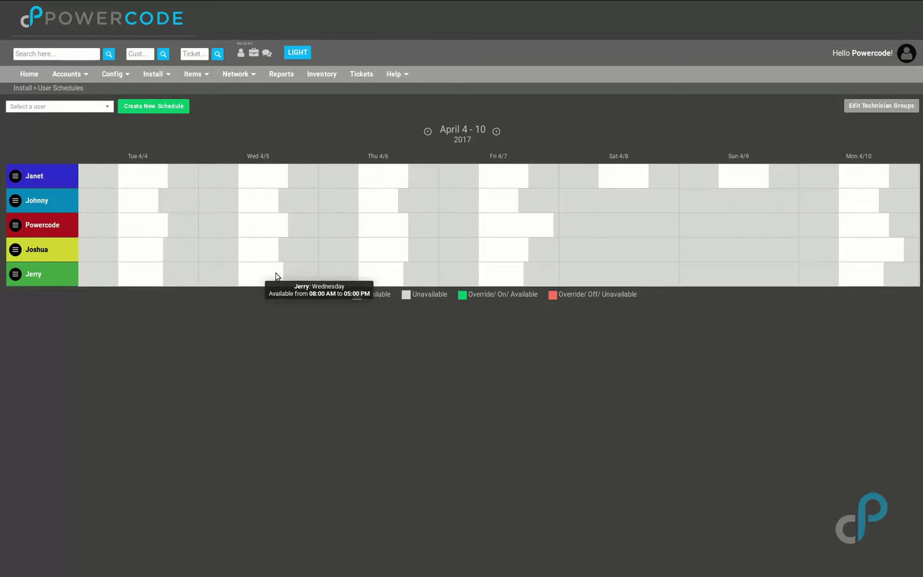
mouse_move(497, 270)
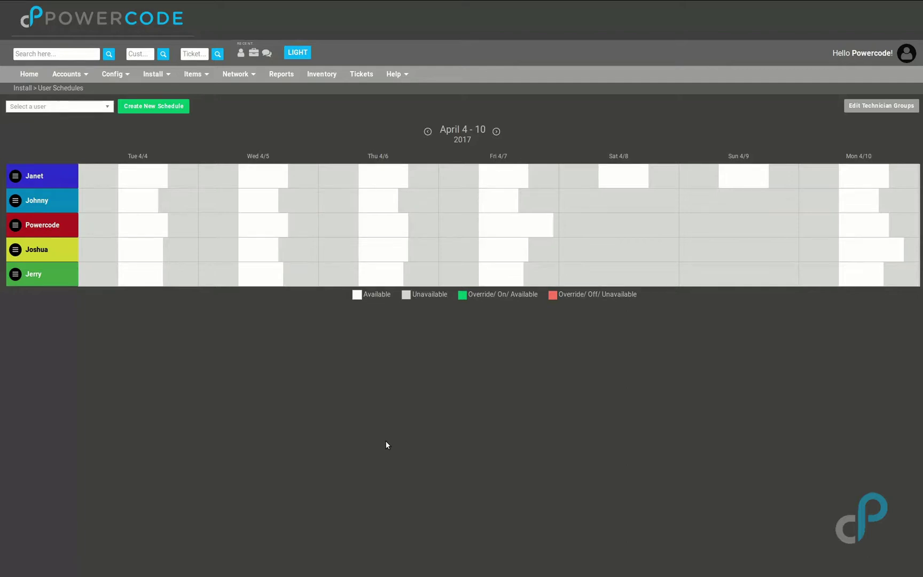
Step: Open Jerry's Schedule Override page and start a new override
click(15, 275)
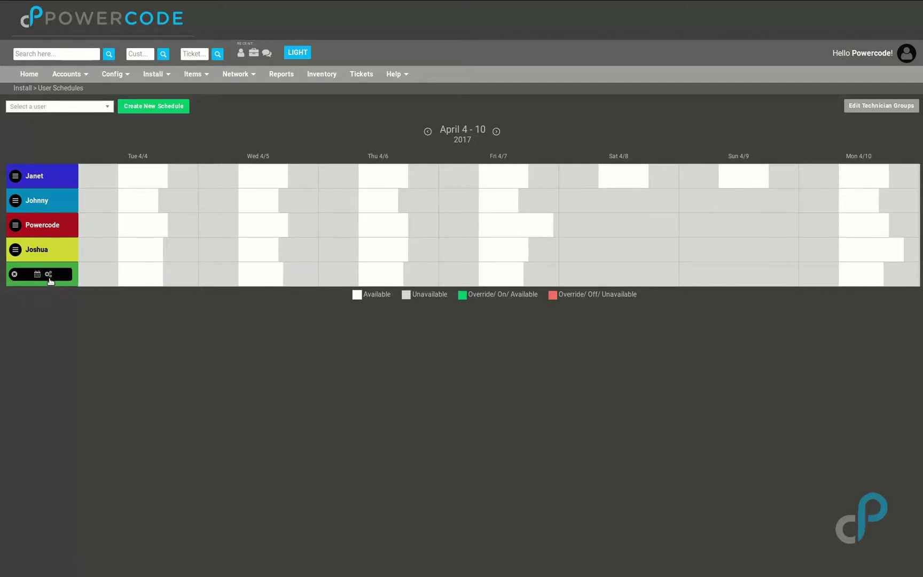
click(48, 276)
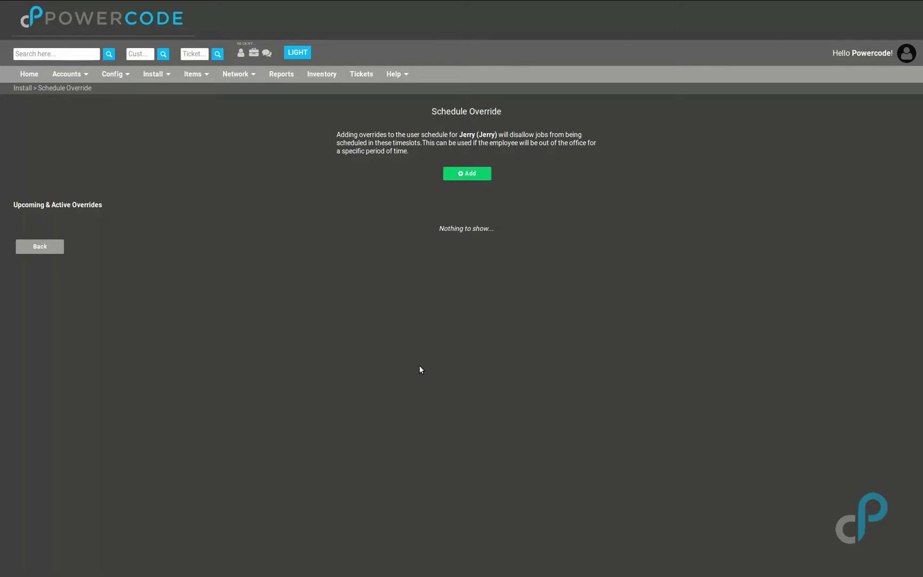
click(465, 172)
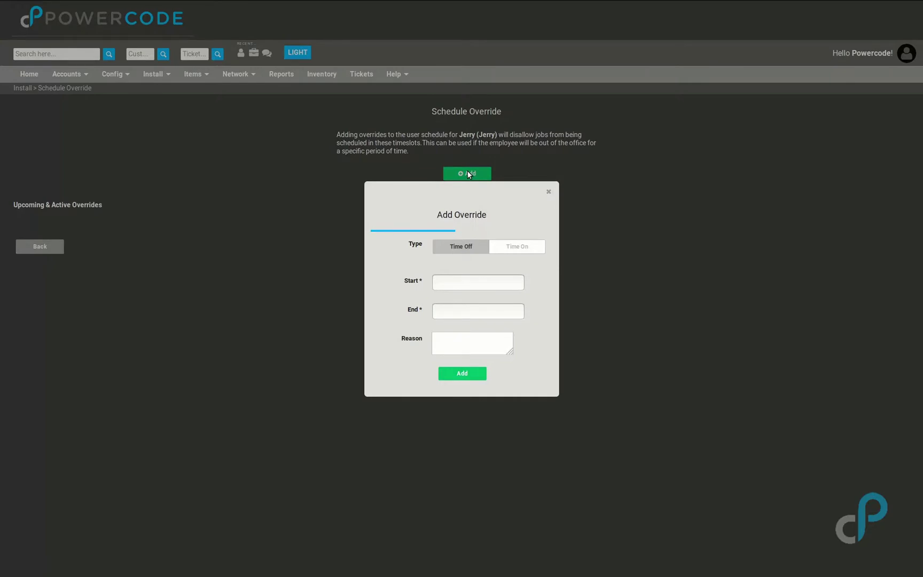
Step: Set the override start to April 7, 2017 at 8:00 am
click(463, 280)
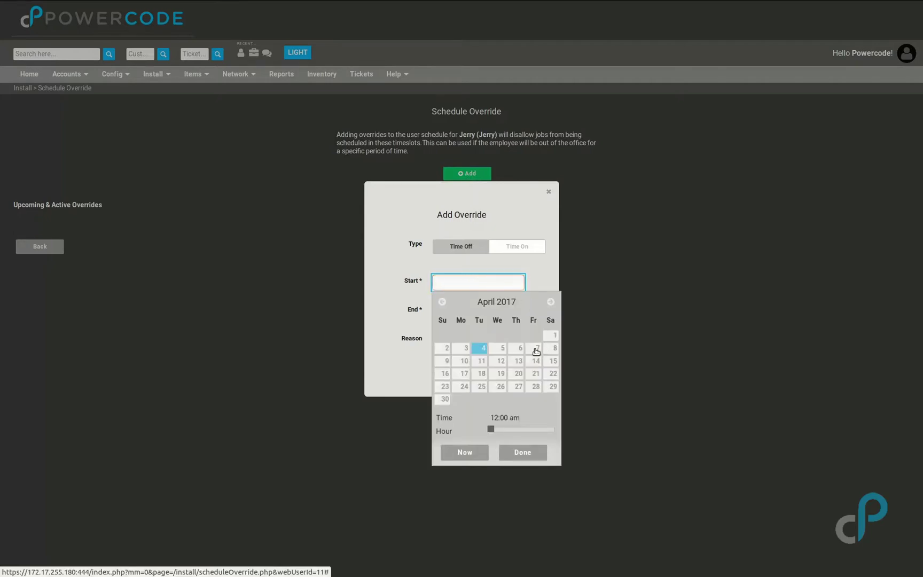
click(536, 349)
click(482, 282)
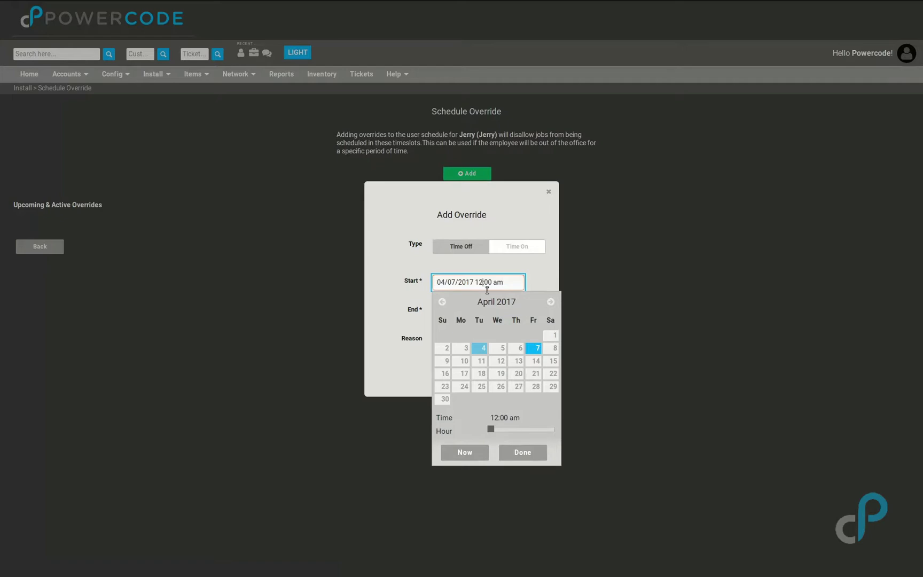
key(BackSpace)
key(BackSpace)
text(8)
click(505, 452)
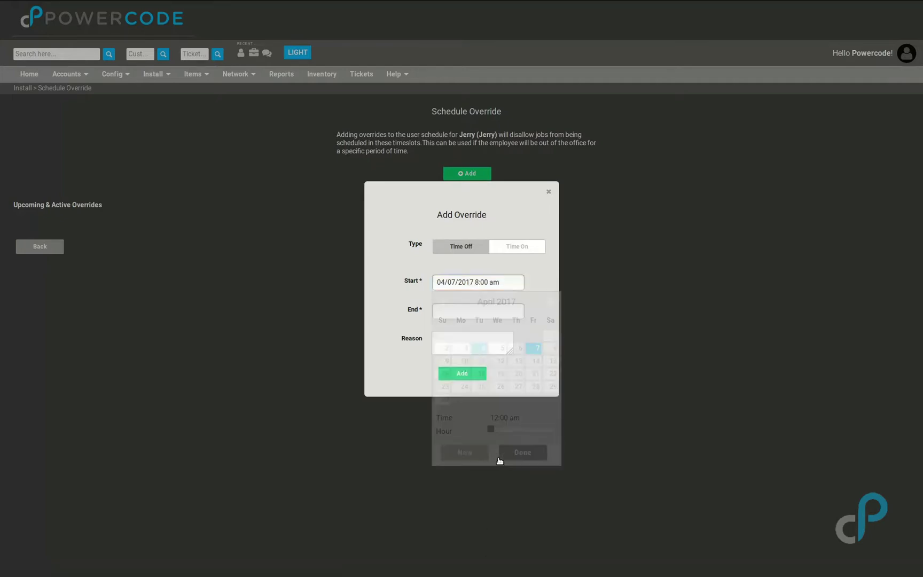
Step: Set the override end to April 7, 2017 at 5:00 pm
click(468, 309)
click(535, 377)
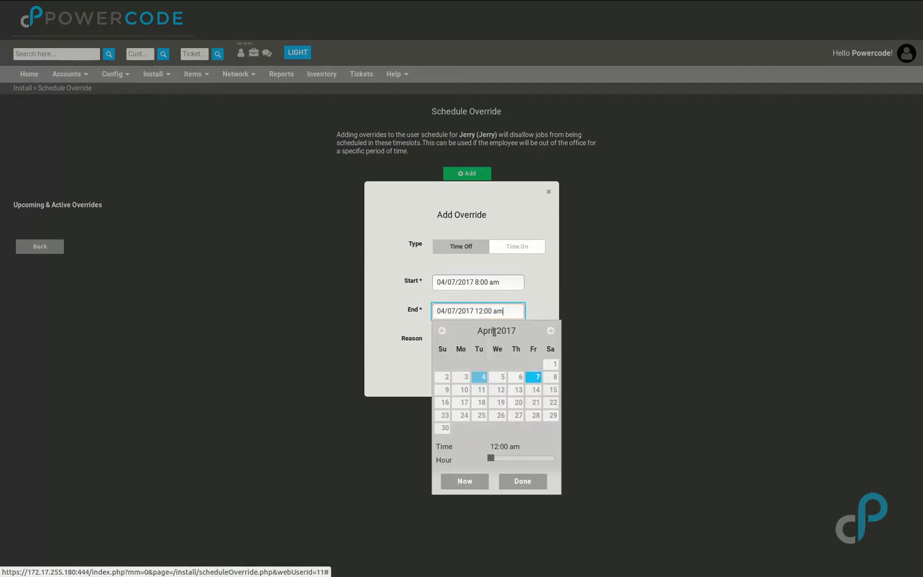
click(483, 311)
key(BackSpace)
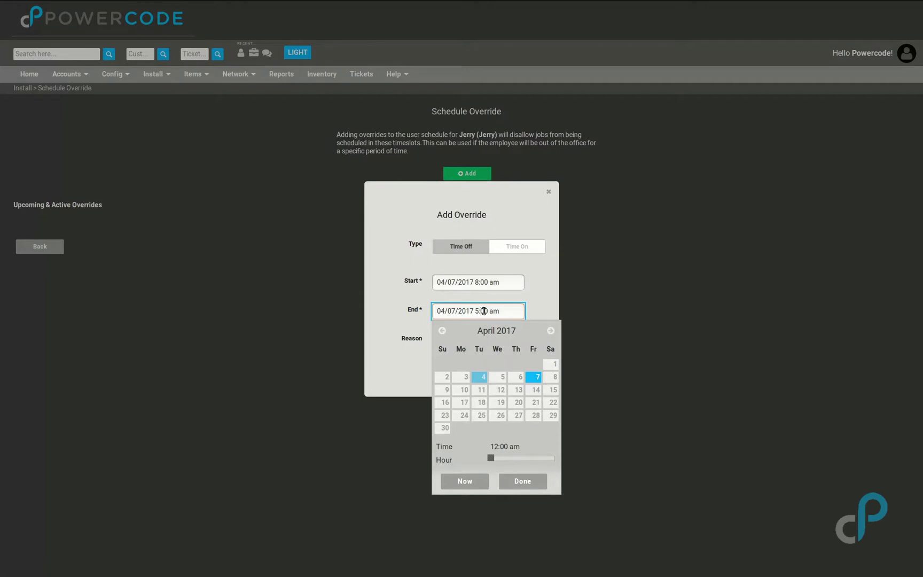
key(BackSpace)
text(p)
click(399, 305)
Step: Enter the reason 'Requested Time off' and add the time-off override
click(473, 345)
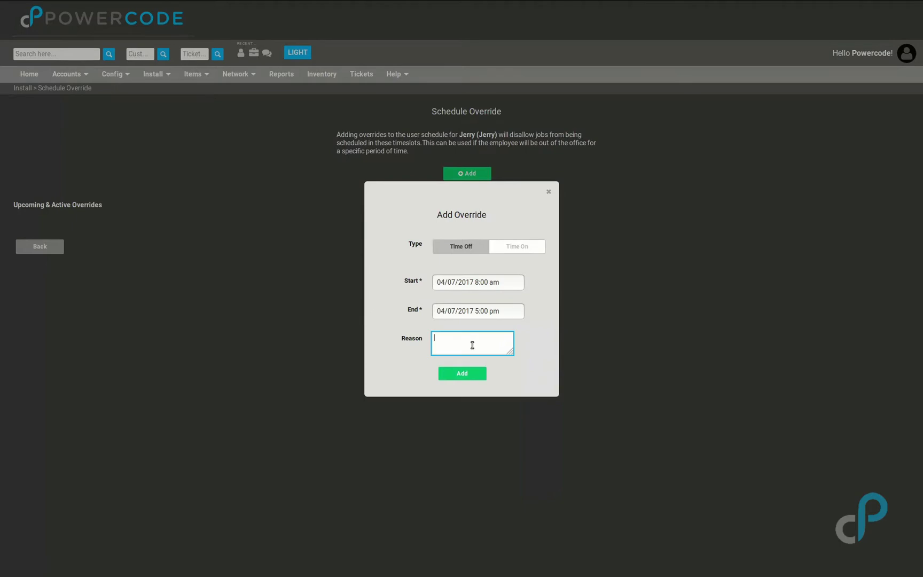
text(Requested Time off)
click(463, 373)
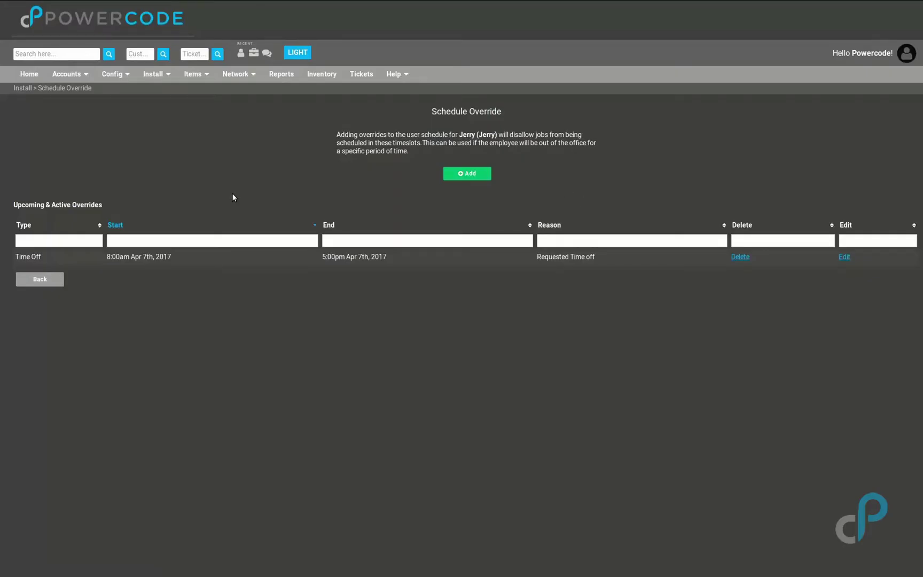
click(156, 75)
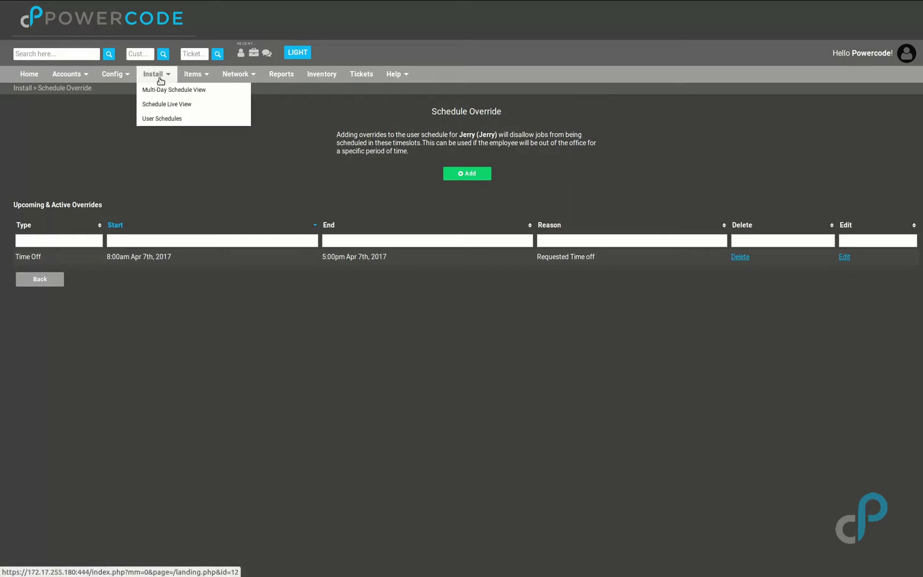
click(161, 105)
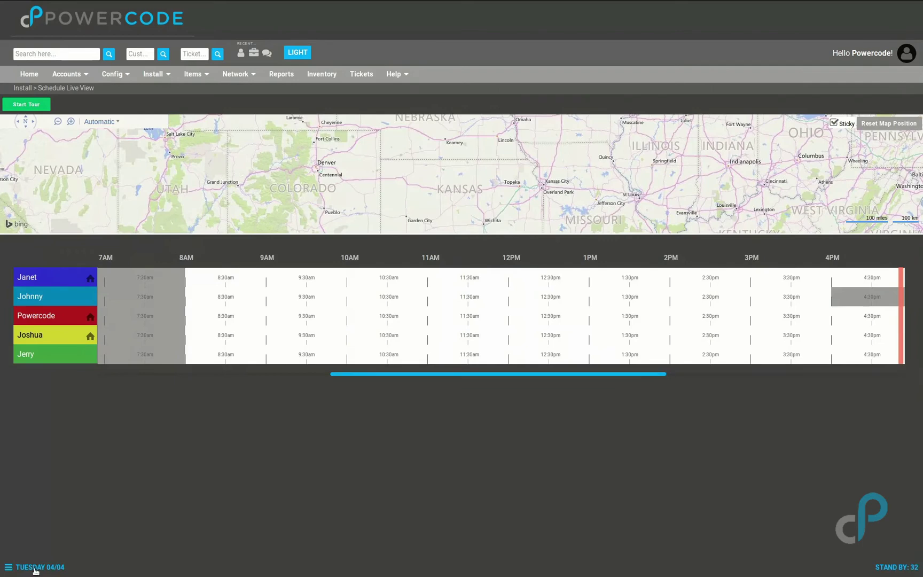
click(33, 567)
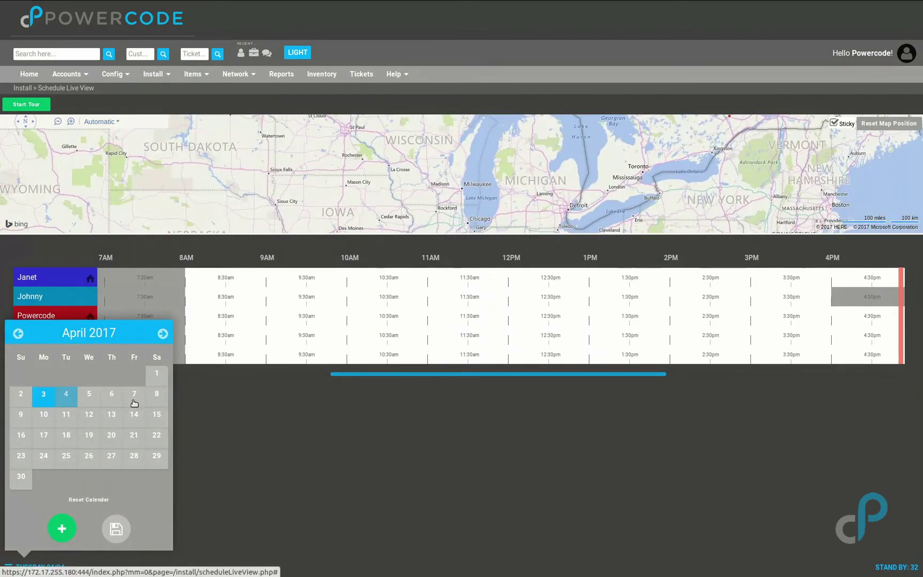
click(134, 403)
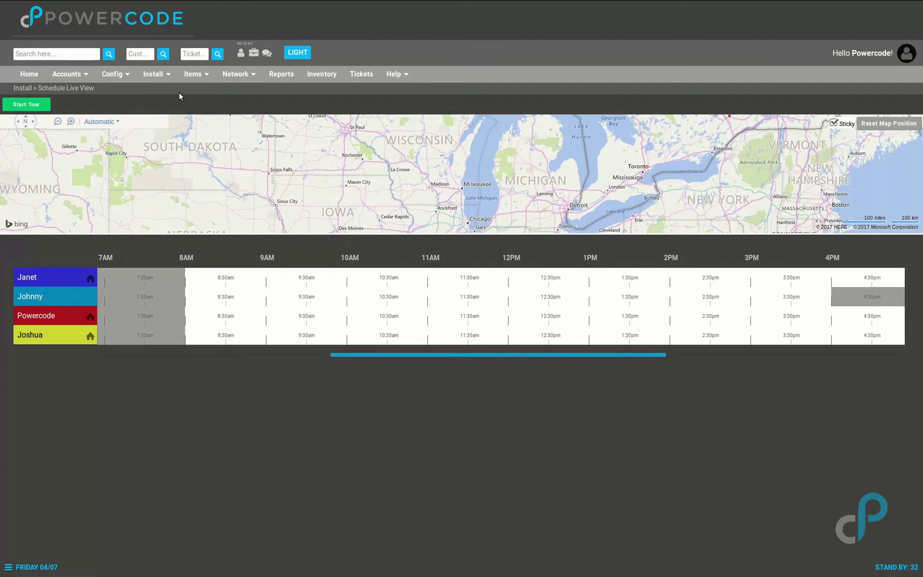
mouse_move(156, 75)
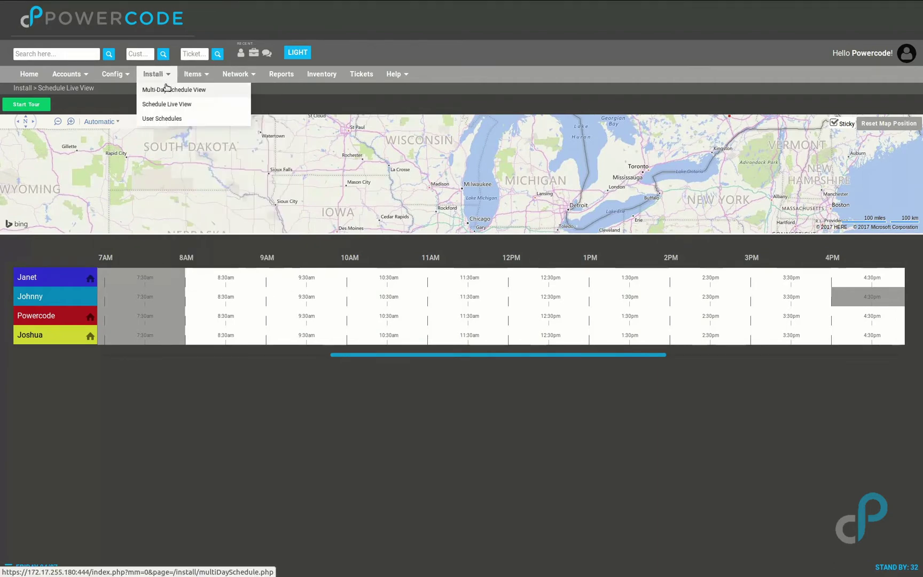
click(169, 119)
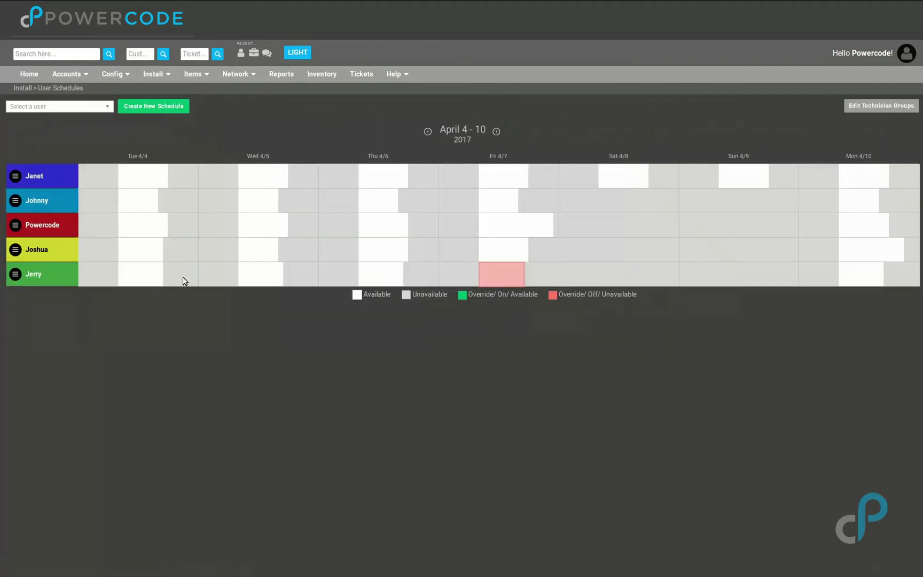
Step: Start a new override for the technician beginning Saturday April 8, 2017 at 8:00 am
mouse_move(510, 272)
mouse_move(16, 273)
click(49, 275)
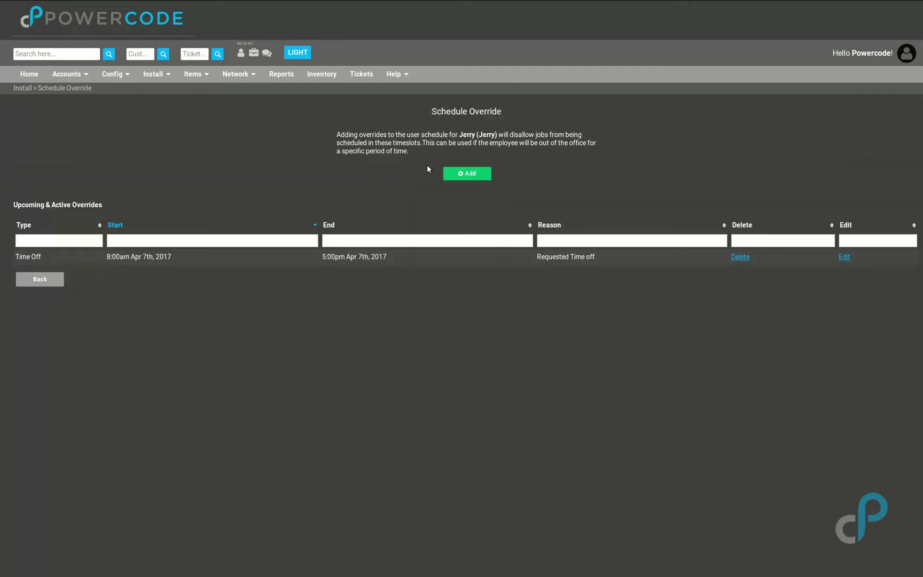
click(477, 174)
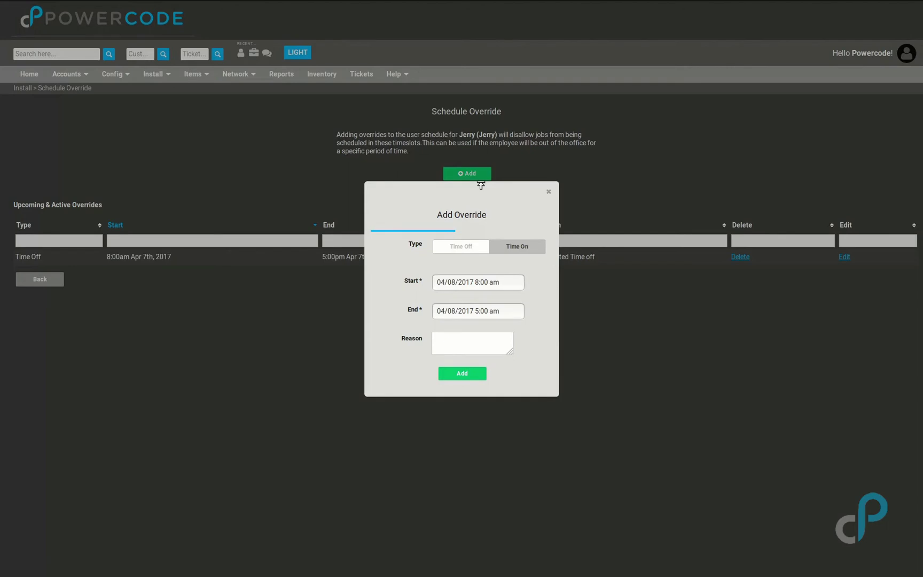
click(463, 283)
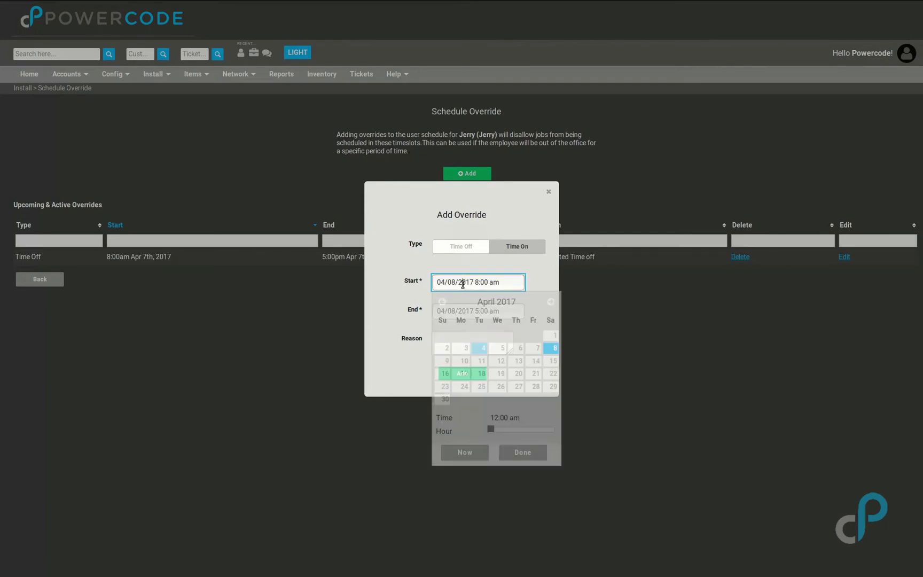
click(393, 296)
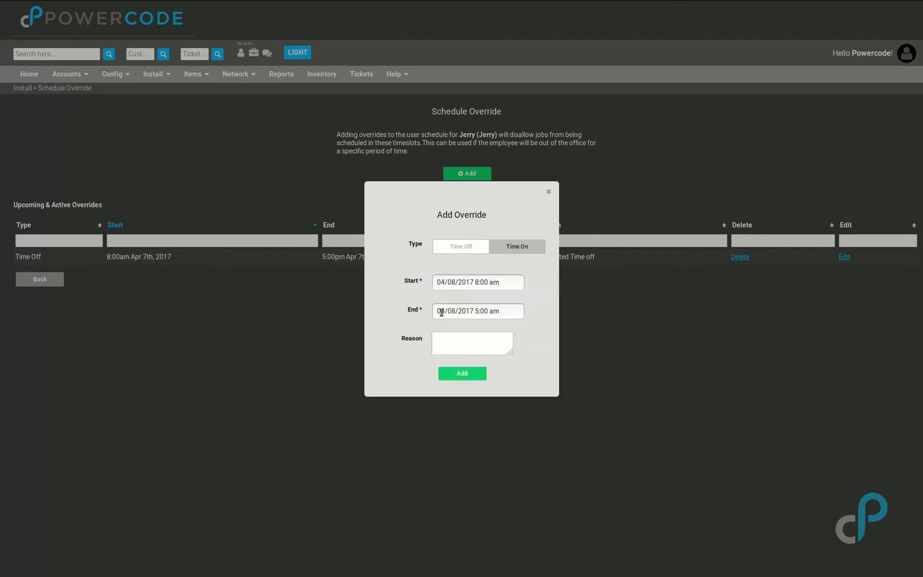
Step: Set the end to 5:00 pm on April 8 and add the time-on override
click(490, 311)
key(BackSpace)
text(p)
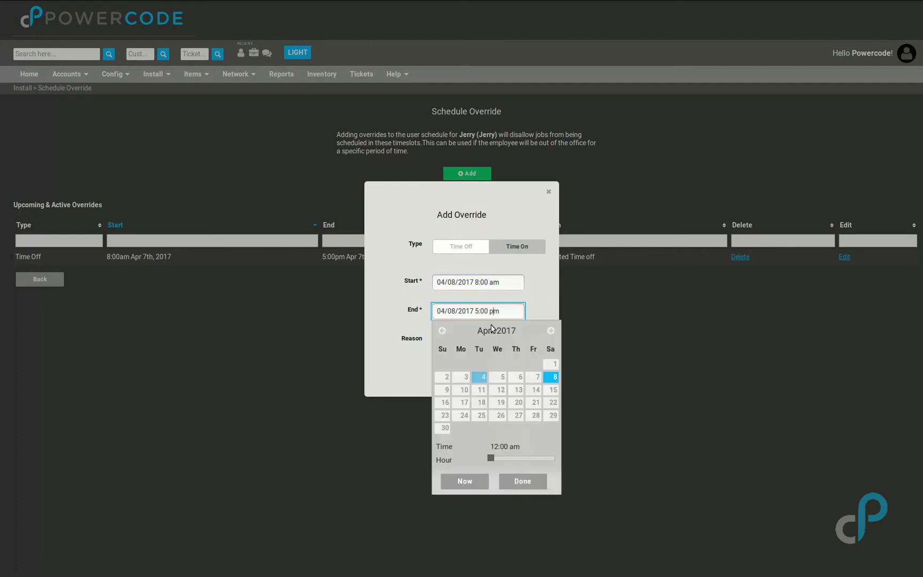
click(397, 305)
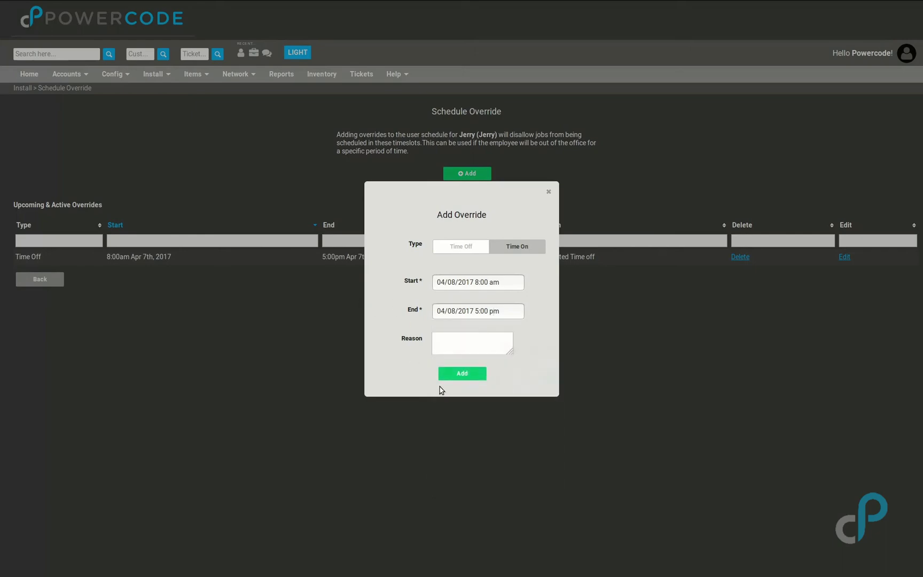
click(461, 374)
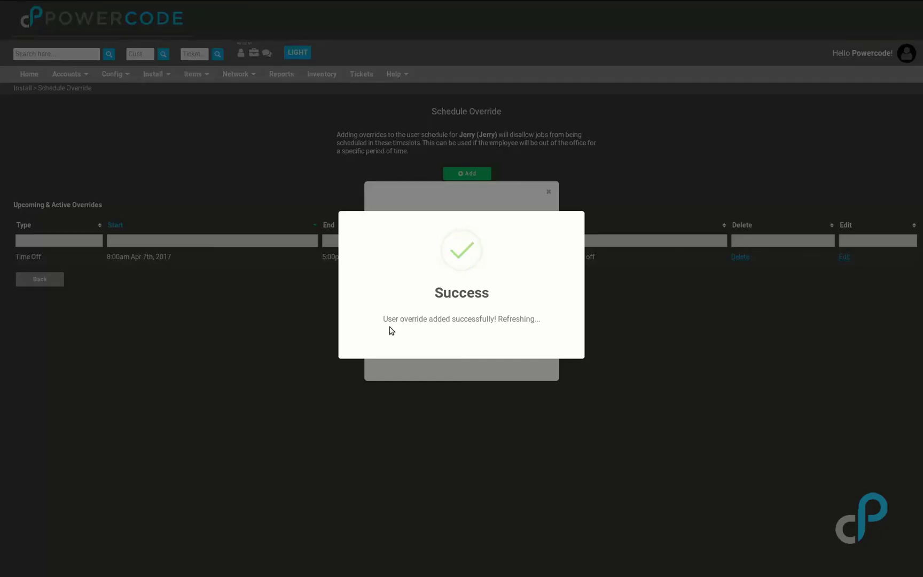